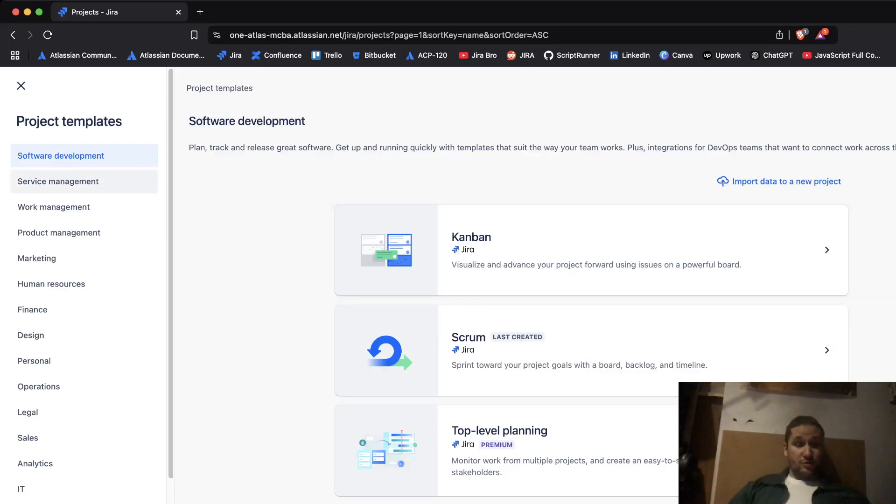
Step: Look through the Service management, Work management and Product management project template categories
left_click(84, 181)
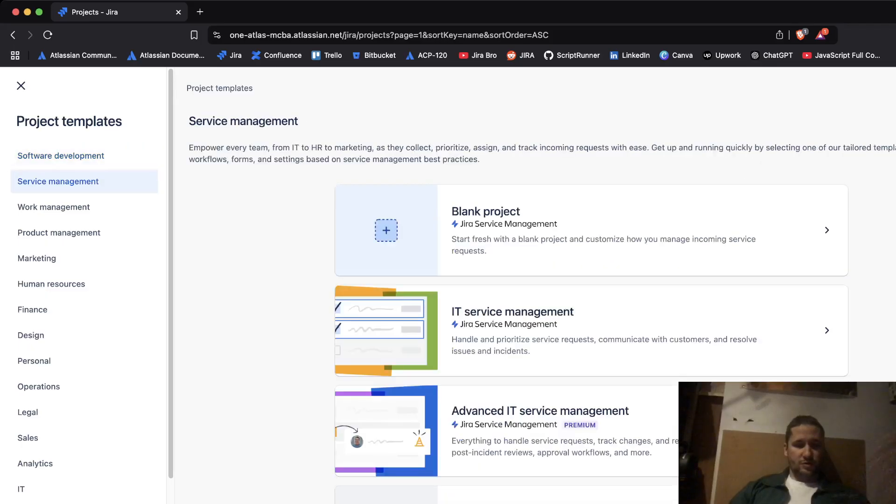
left_click(84, 207)
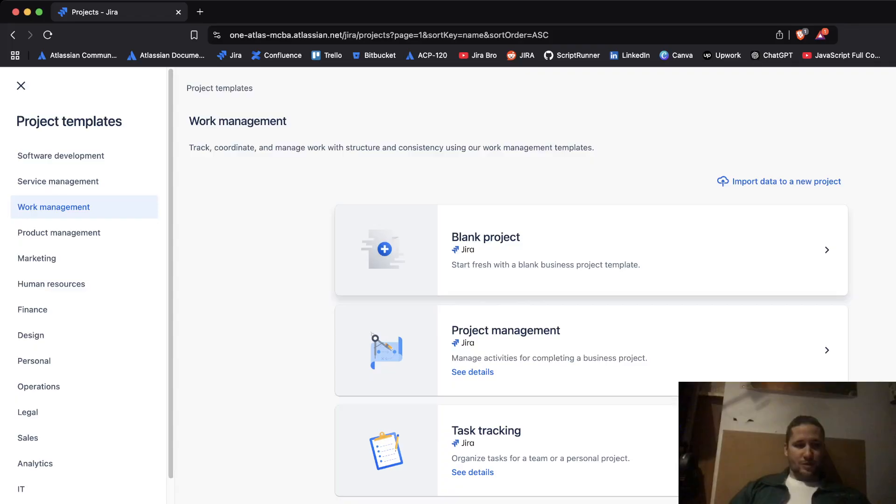
left_click(59, 233)
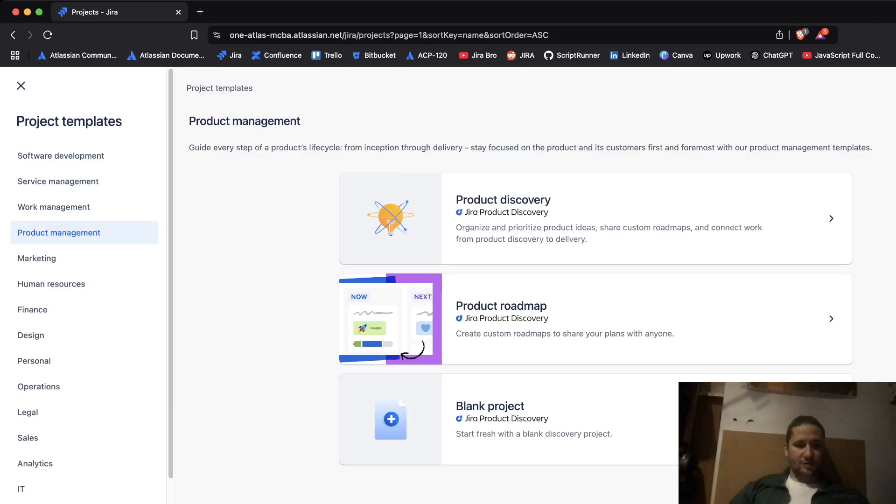
scroll(84, 280, "down", 3)
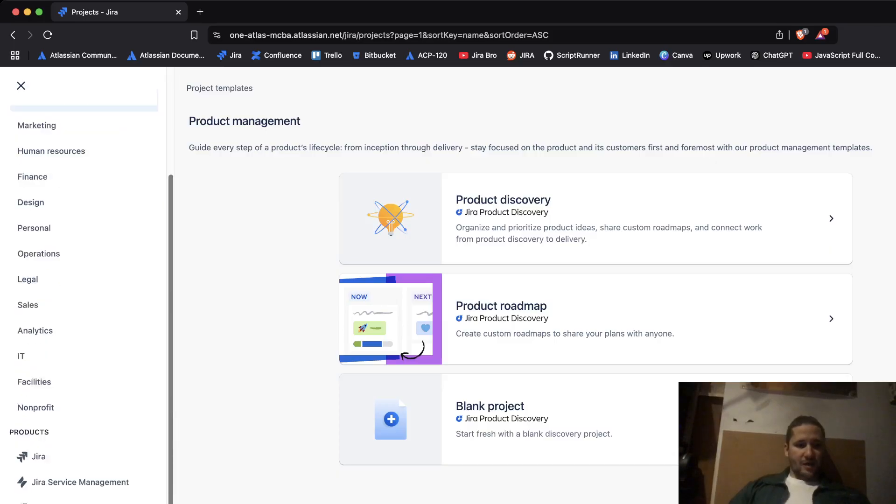
scroll(84, 482, "up", 2)
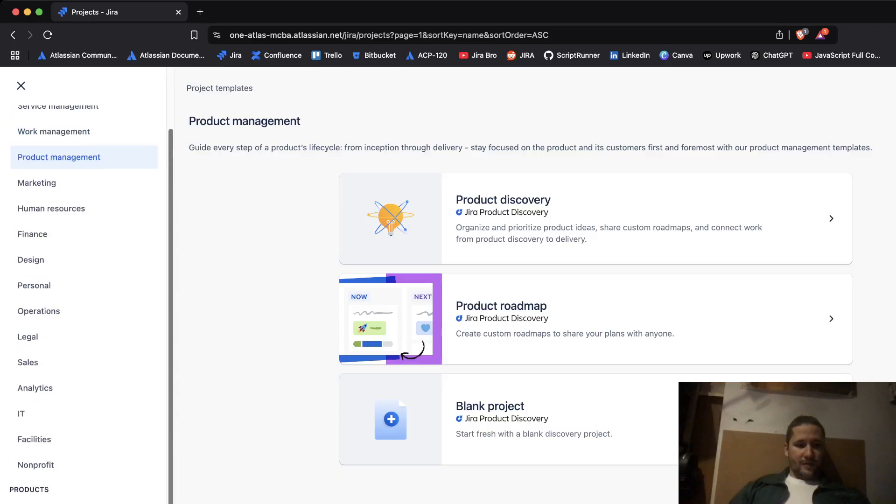
scroll(84, 482, "down", 2)
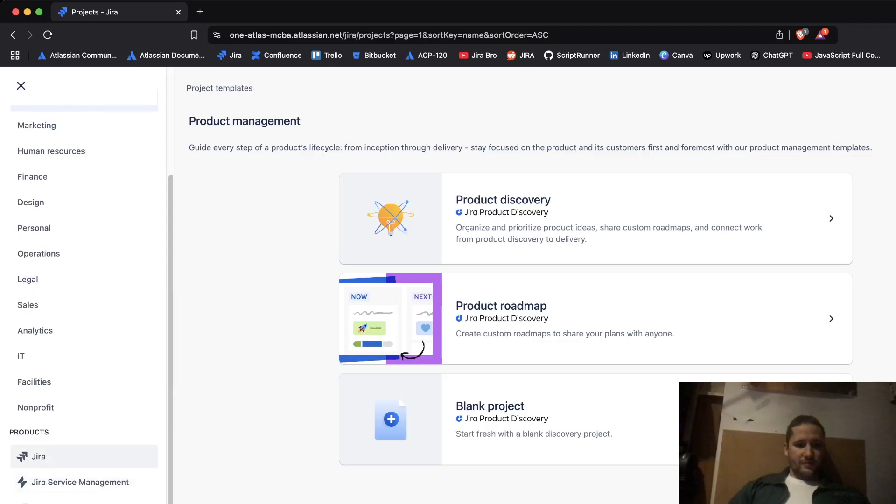
Step: List the project templates for the Jira product and examine which ones are offered
left_click(42, 456)
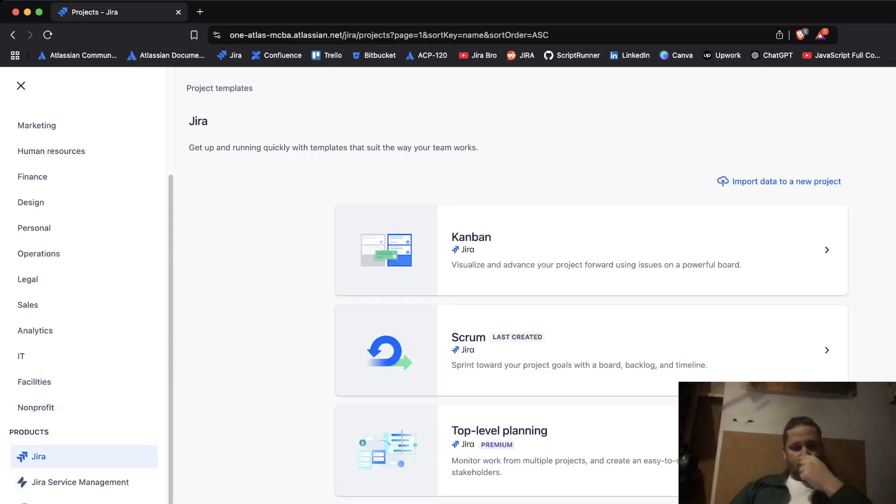
scroll(537, 284, "down", 1)
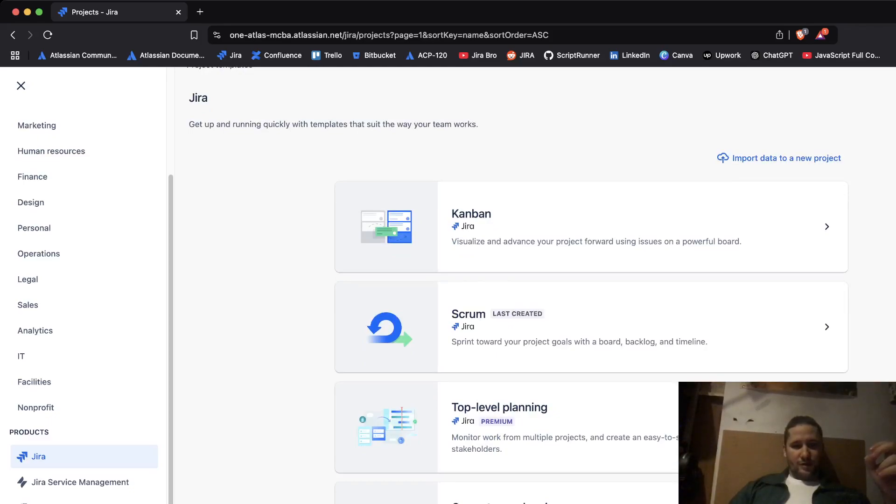
scroll(519, 285, "down", 5)
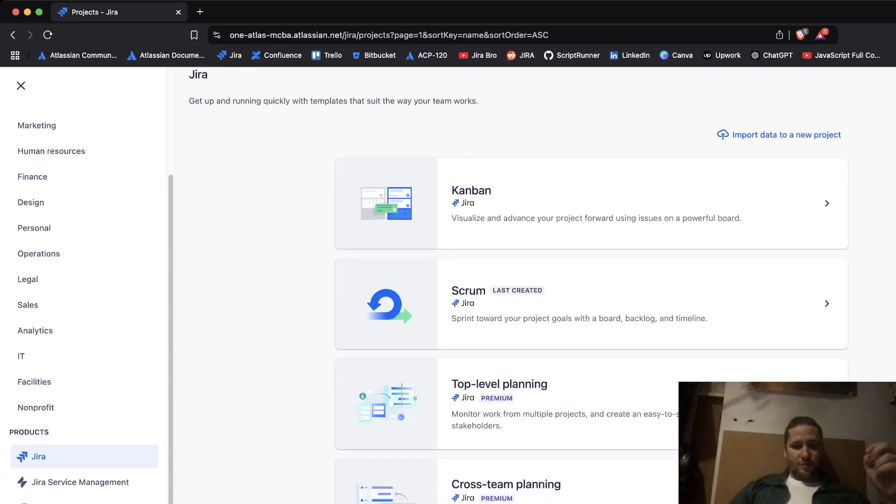
scroll(518, 285, "down", 6)
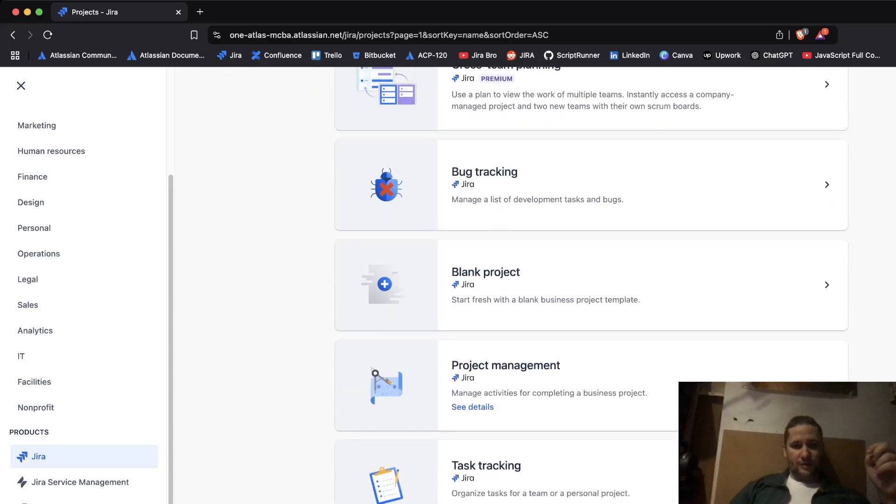
scroll(518, 285, "down", 1)
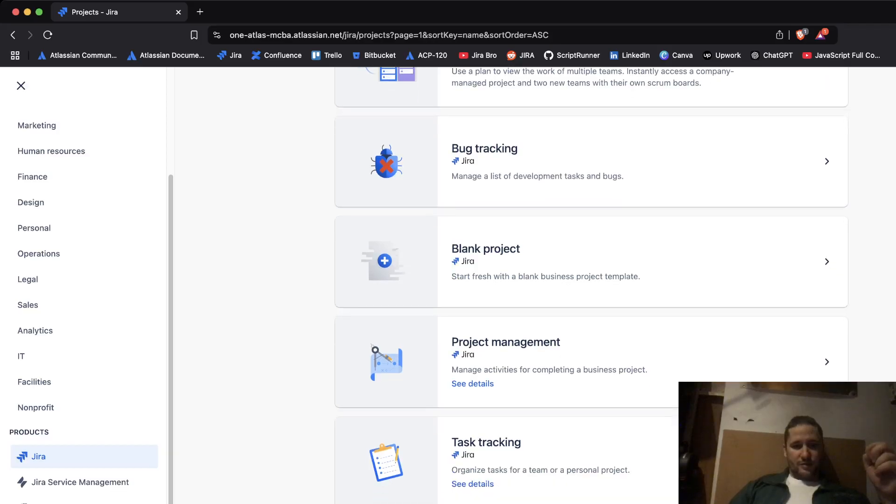
scroll(519, 285, "down", 2)
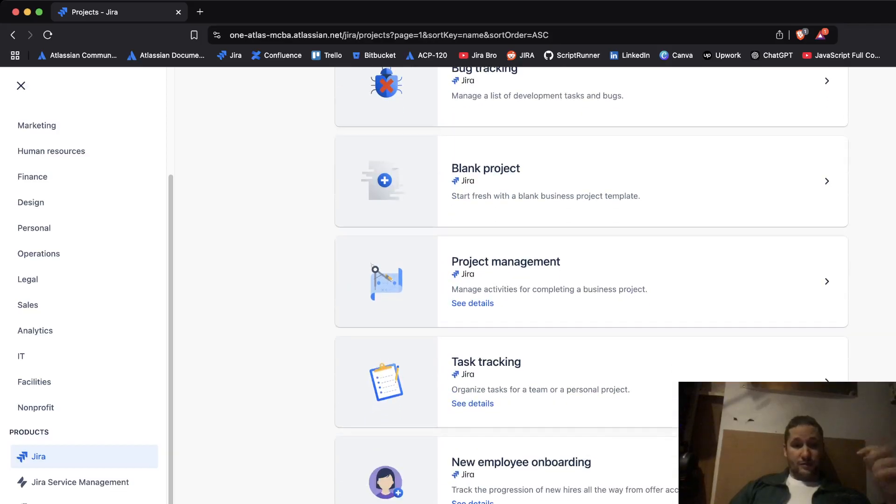
scroll(518, 285, "up", 7)
scroll(518, 284, "up", 7)
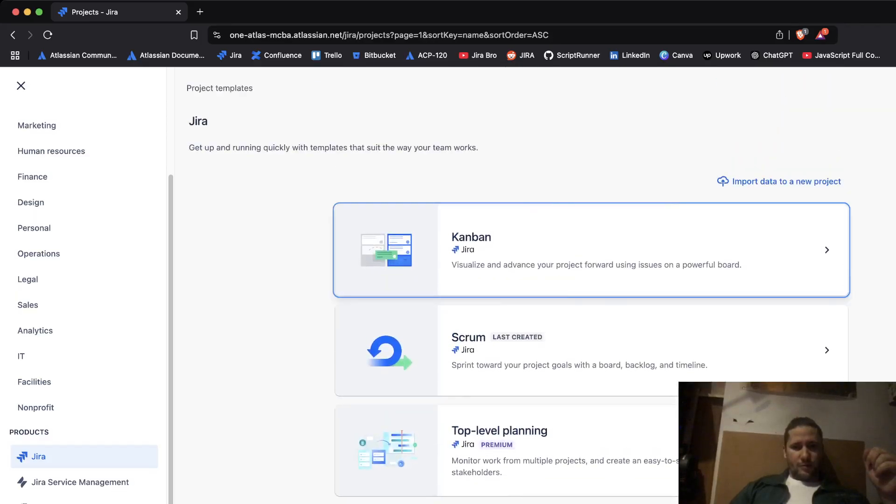
Step: Open the Kanban template's details, check its issue types, and use the template for the new project
left_click(519, 280)
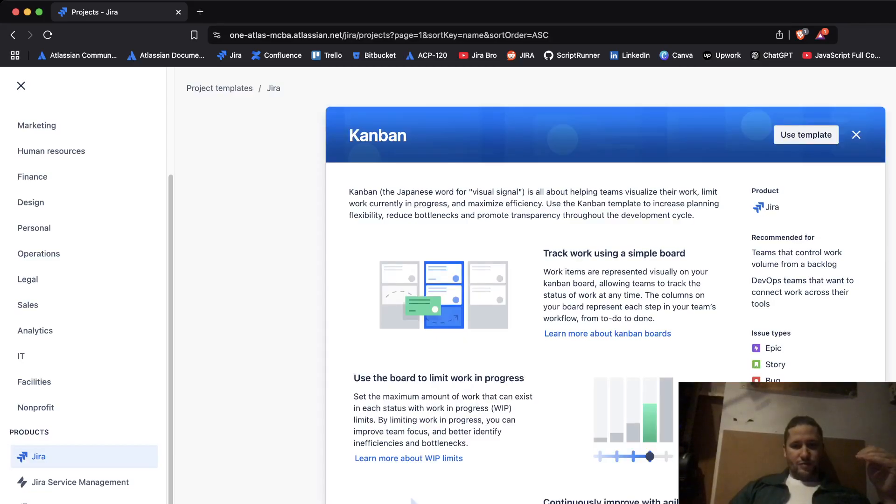
left_click_drag(752, 333, 783, 333)
left_click(784, 334)
left_click(806, 135)
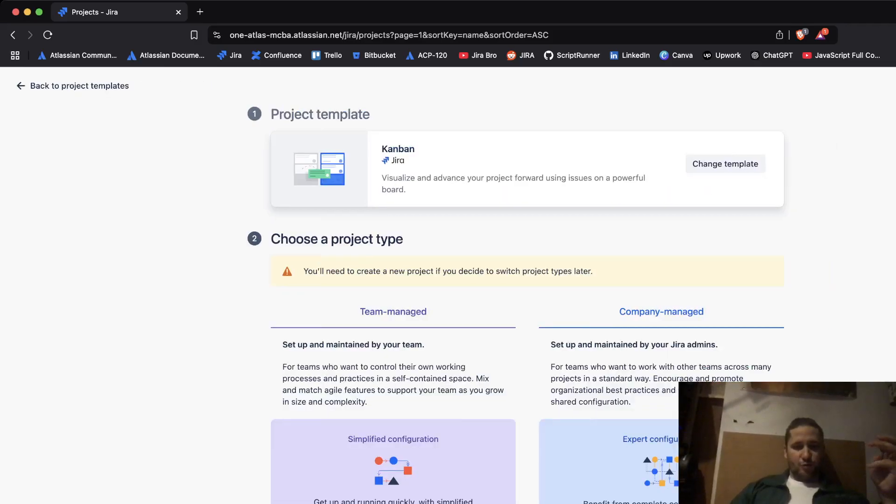
Step: Compare the team-managed and company-managed project types and choose team-managed for the Kanban project
scroll(513, 280, "down", 1)
scroll(514, 280, "down", 4)
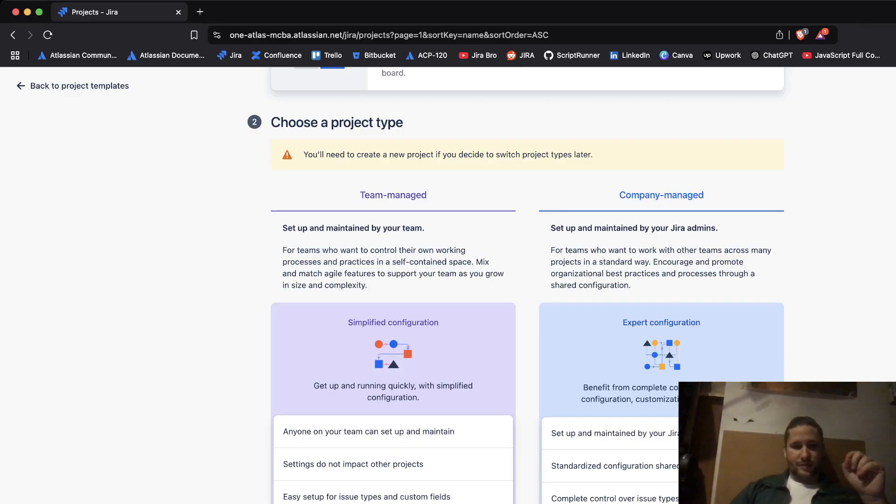
scroll(527, 285, "down", 3)
scroll(527, 284, "down", 2)
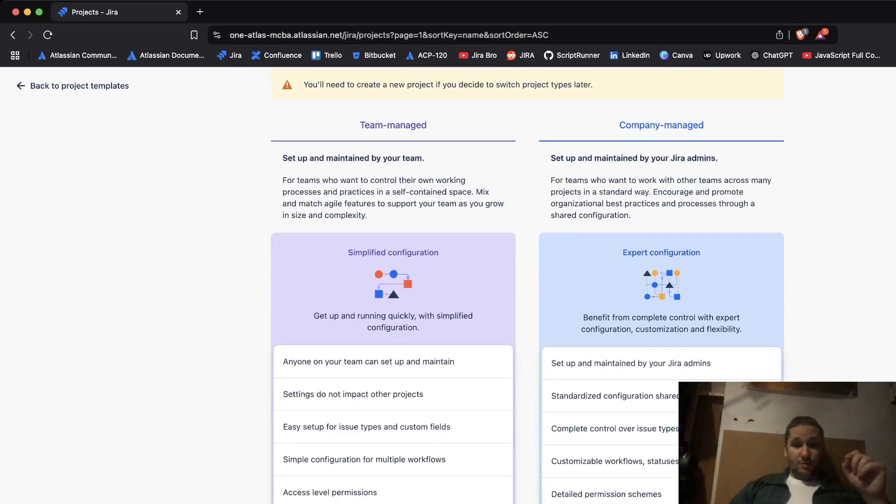
scroll(527, 284, "up", 2)
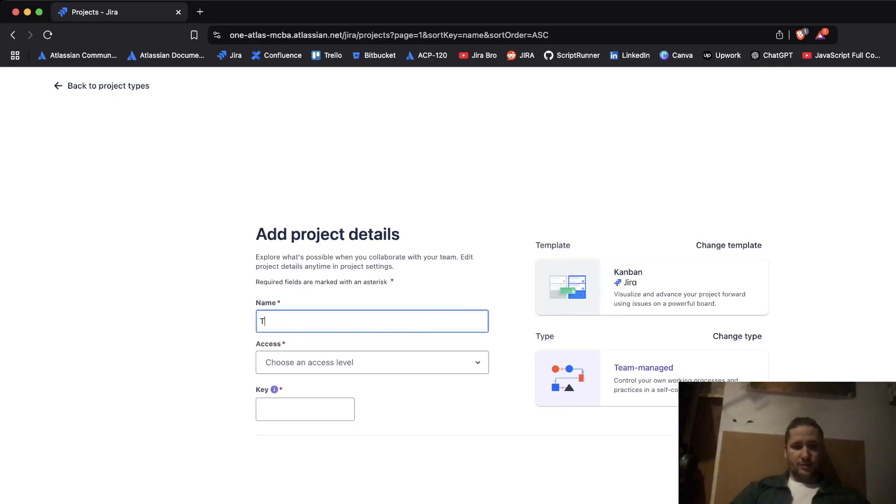
Step: Name the project "Team Managed", set its access level to Limited, and submit the project details
type("Team Managed")
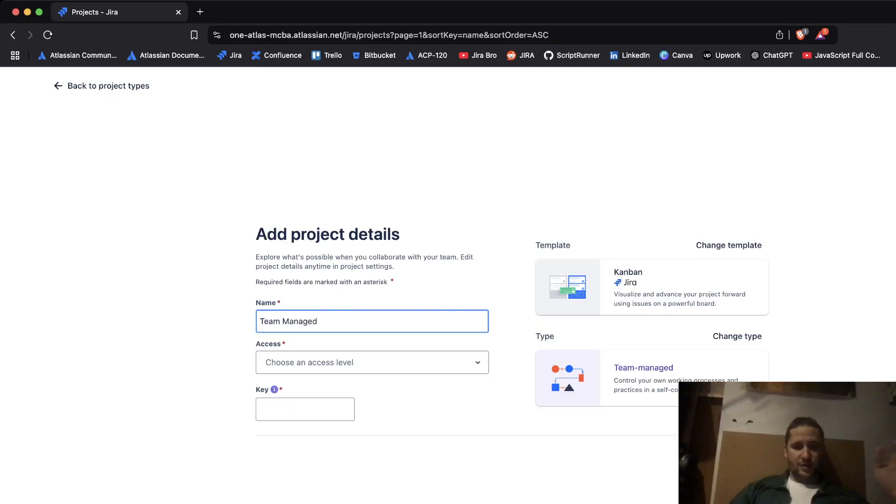
key("Tab")
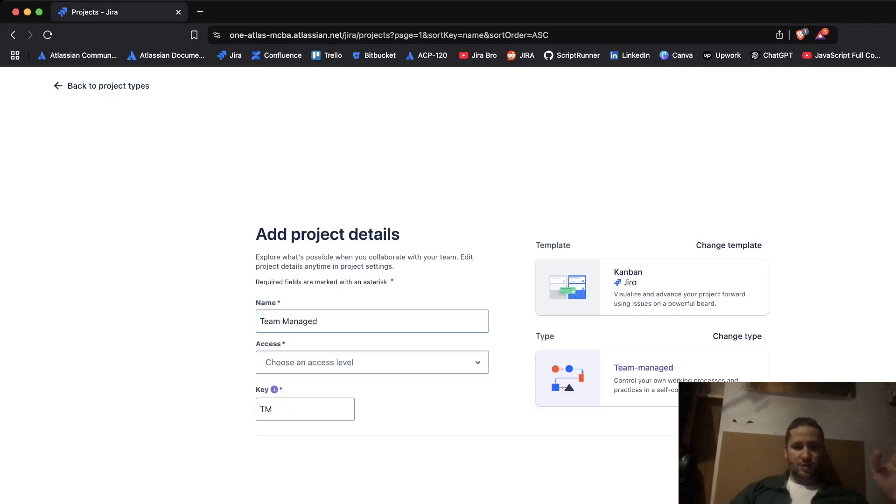
left_click(372, 363)
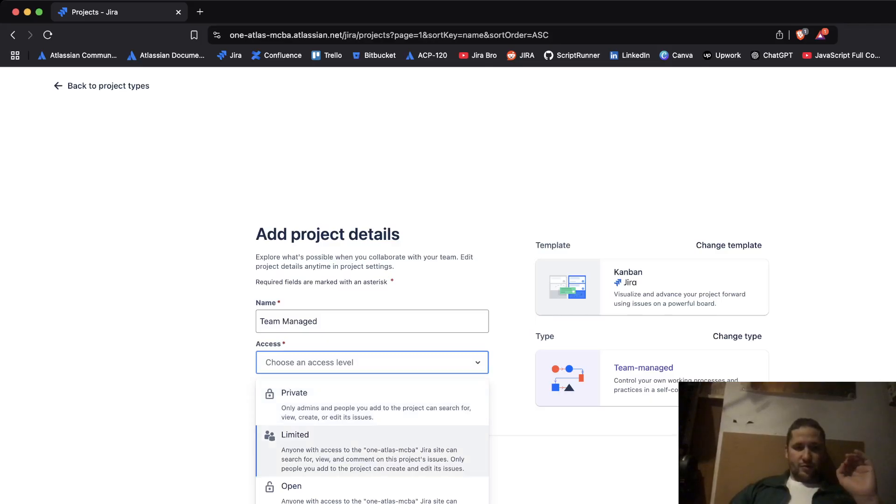
key("Return")
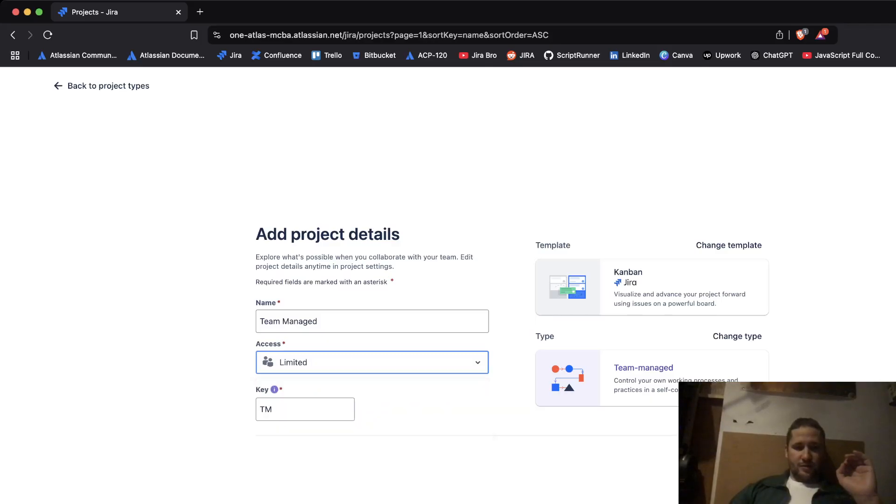
key("Return")
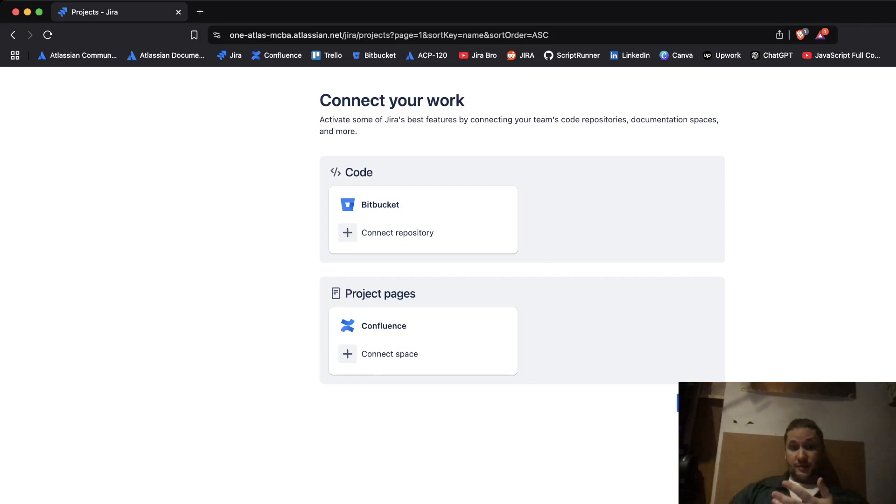
Step: Continue past the work connection options without connecting a Bitbucket repository or a Confluence space
left_click_drag(361, 325, 409, 326)
left_click(416, 327)
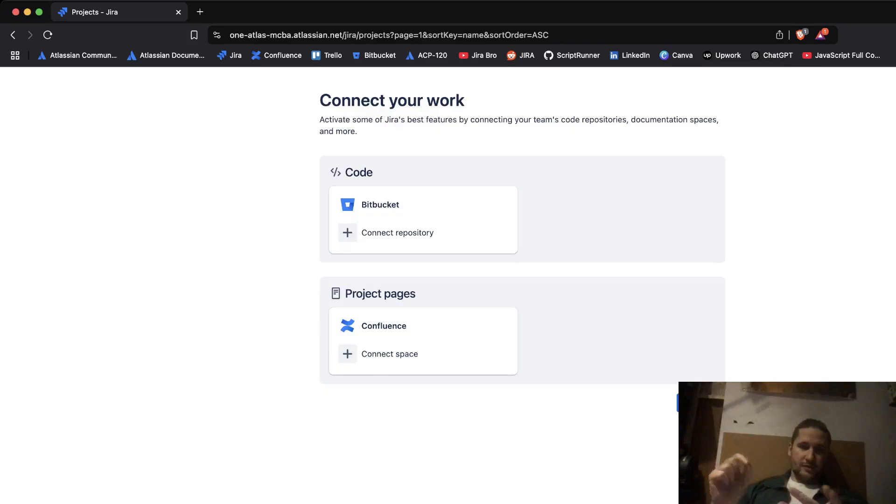
left_click(701, 402)
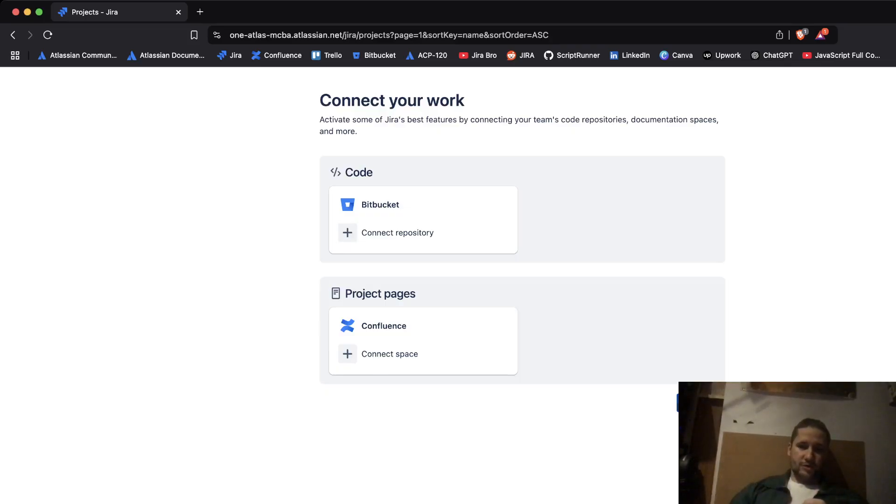